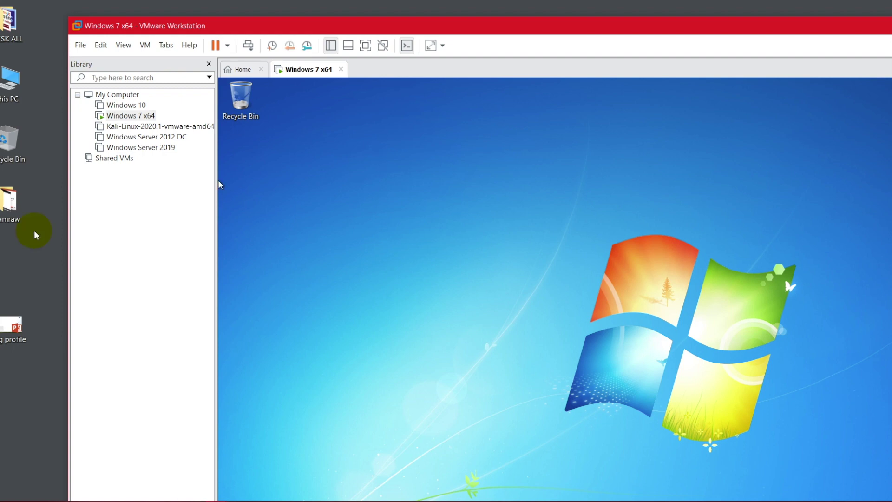
Step: Show the Windows 7 x64 virtual machine in full screen and select the guest's DVD drive (D:) in its Computer window
{"action": "left_click", "coordinate": [381, 227]}
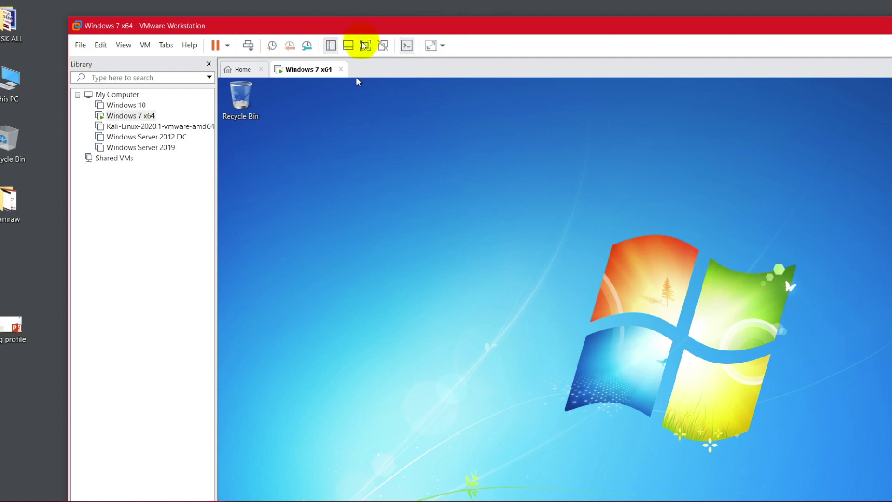
{"action": "left_click", "coordinate": [363, 45]}
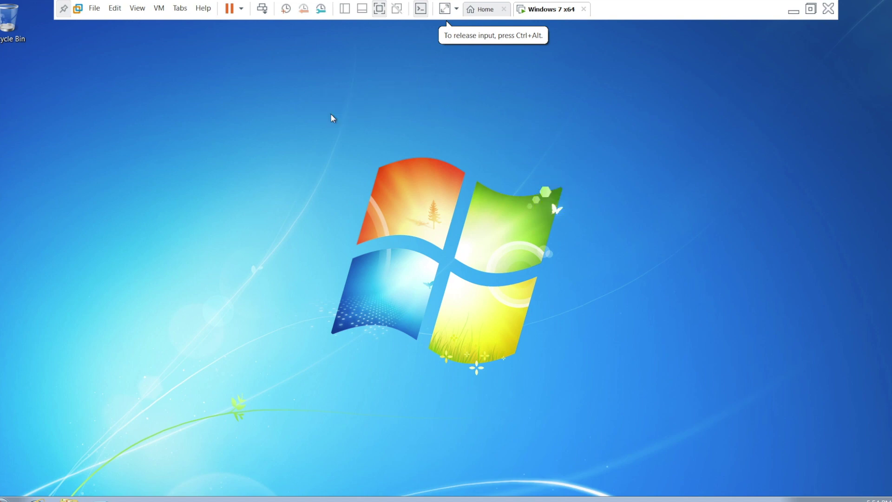
{"action": "right_click", "coordinate": [549, 13]}
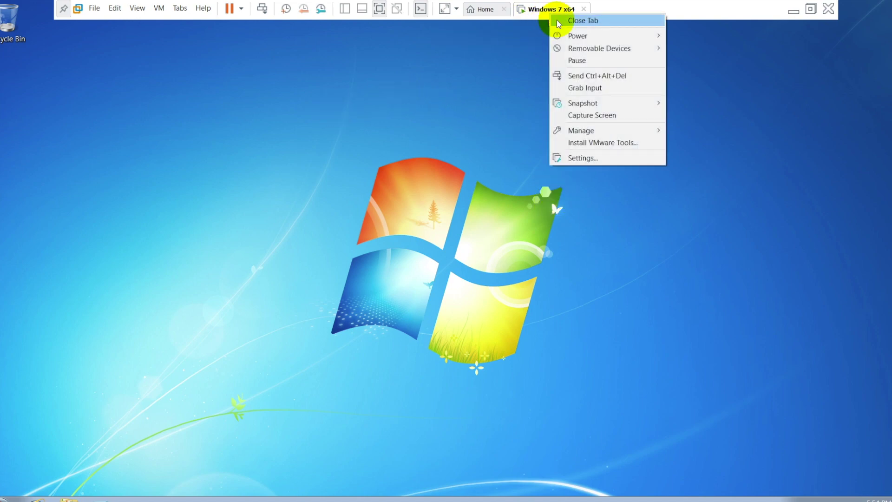
{"action": "left_click", "coordinate": [589, 147]}
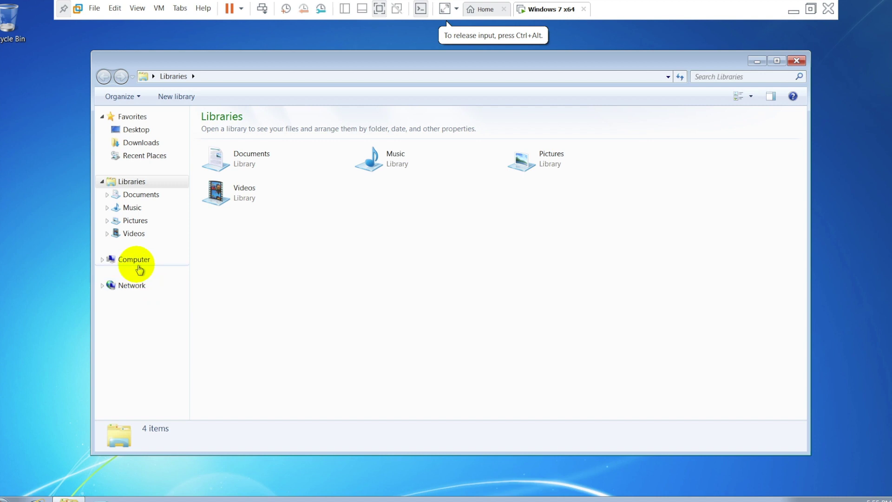
{"action": "left_click", "coordinate": [139, 270]}
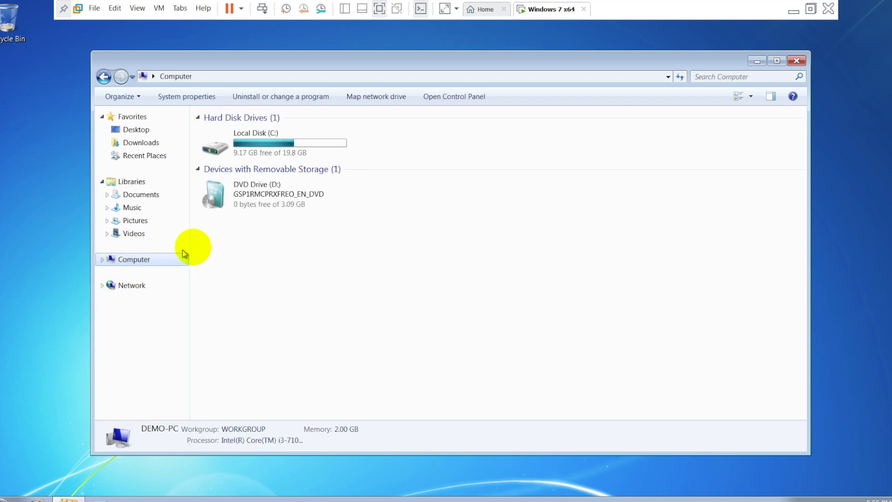
{"action": "left_click", "coordinate": [256, 191]}
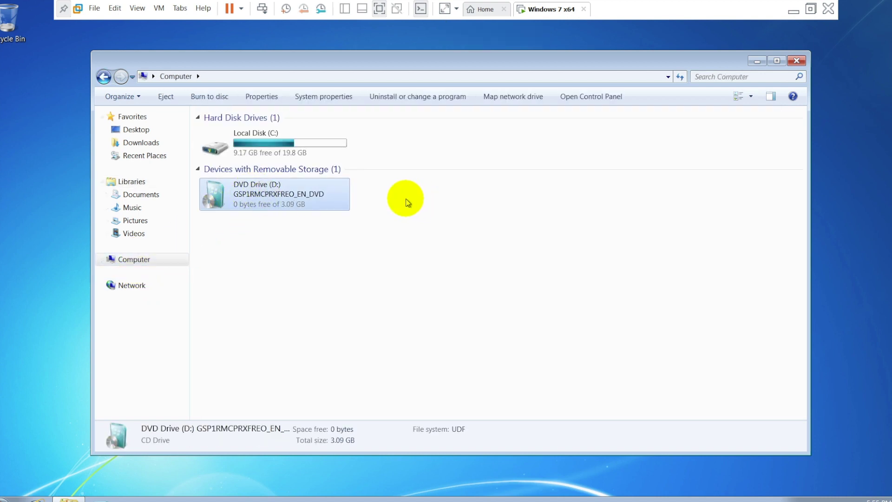
{"action": "right_click", "coordinate": [551, 11]}
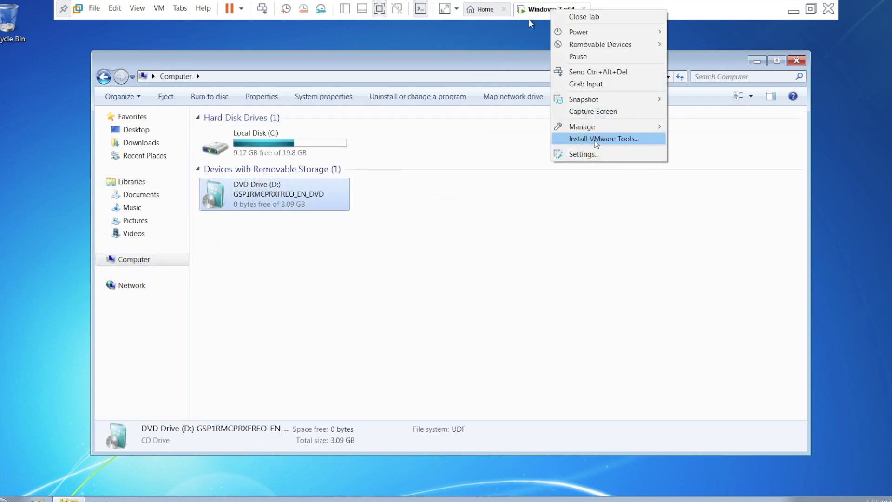
{"action": "left_click", "coordinate": [625, 251]}
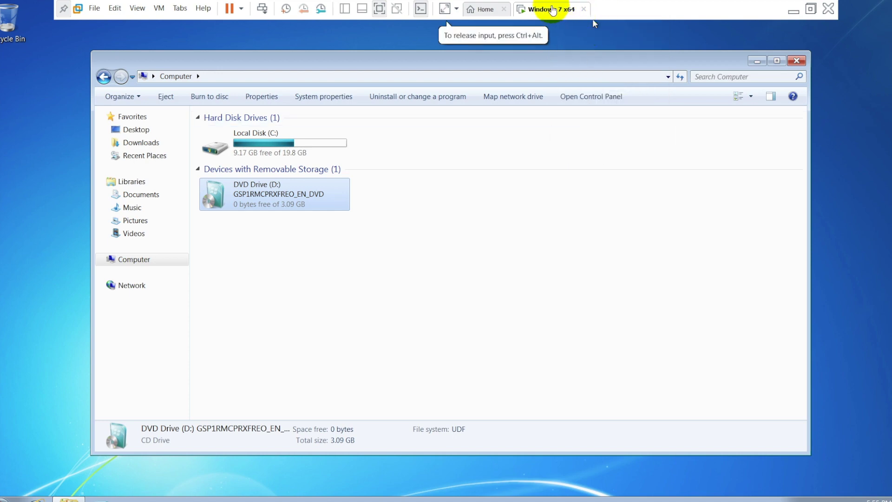
{"action": "left_click", "coordinate": [486, 9]}
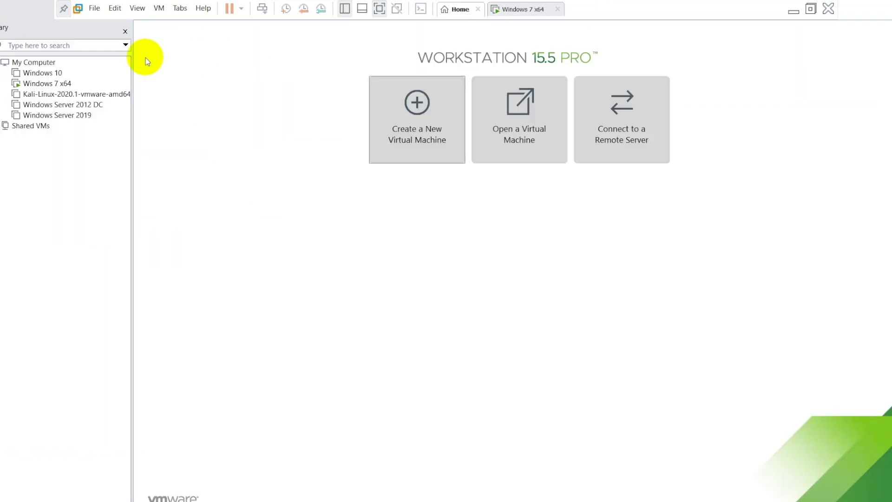
{"action": "left_click", "coordinate": [51, 85]}
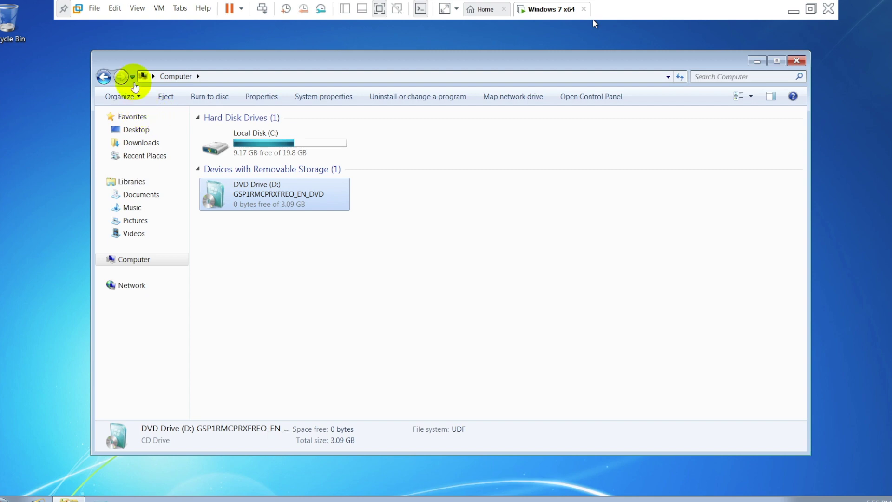
{"action": "left_click", "coordinate": [486, 9]}
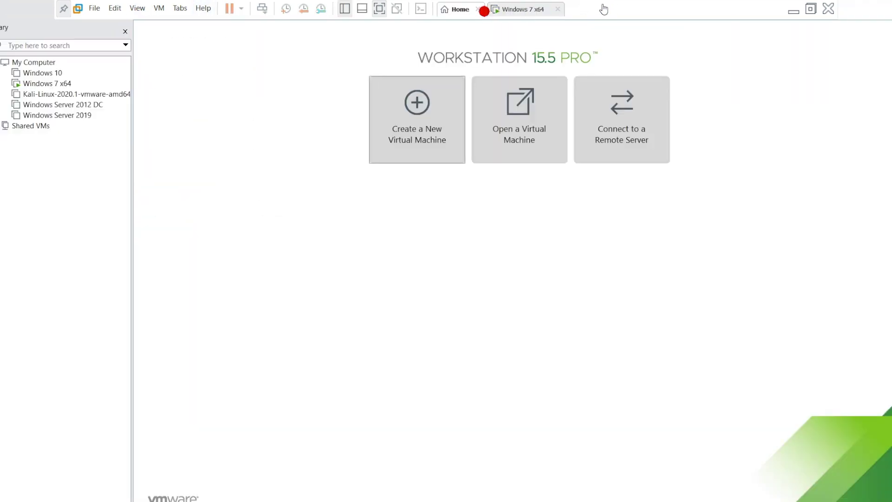
Step: Start the VMware Tools installation for the Windows 7 x64 virtual machine from the library, with the view out of full screen
{"action": "left_click", "coordinate": [129, 120]}
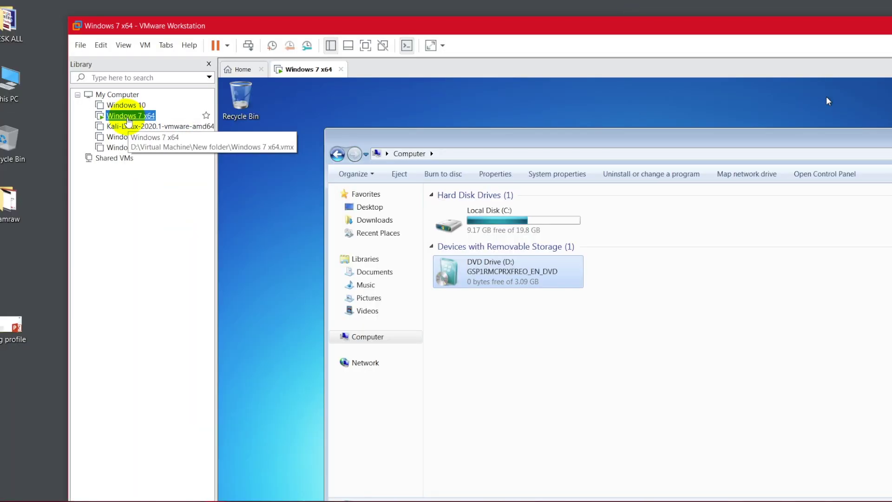
{"action": "right_click", "coordinate": [129, 119]}
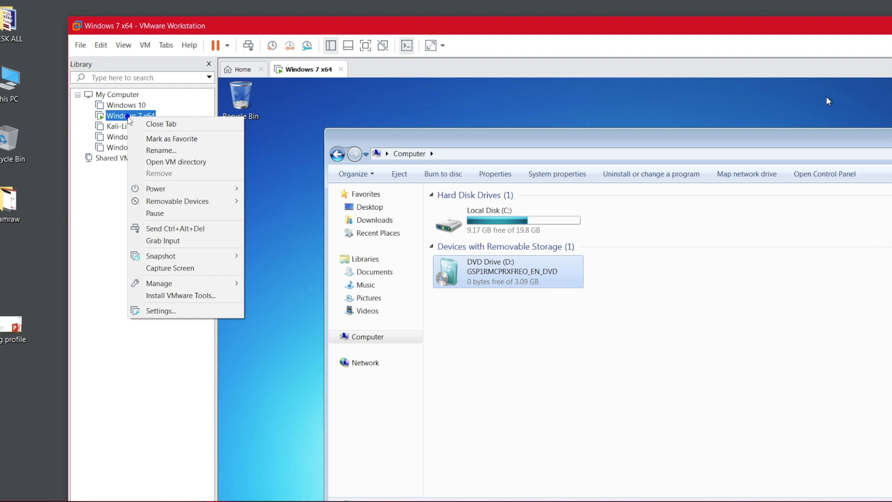
{"action": "left_click", "coordinate": [169, 296]}
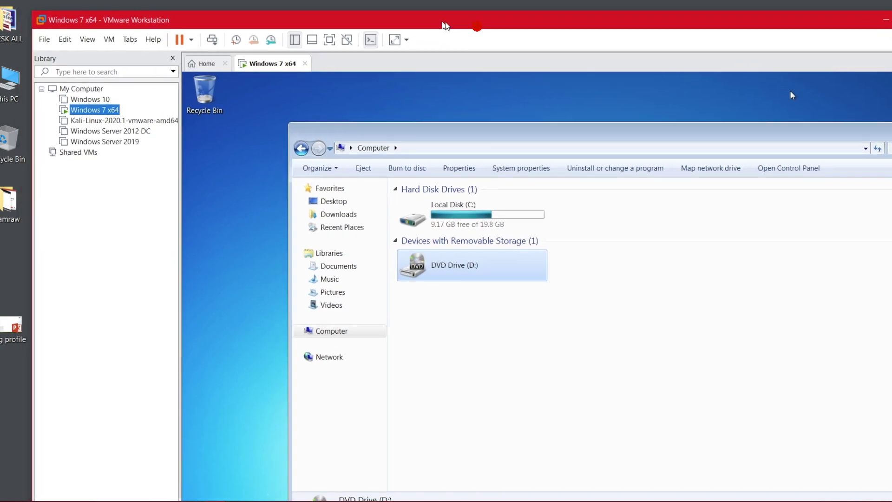
Step: Run the VMware Tools installer from the guest's DVD drive (D:) and allow it to make changes to the computer
{"action": "left_click_drag", "start_coordinate": [449, 139], "coordinate": [384, 100]}
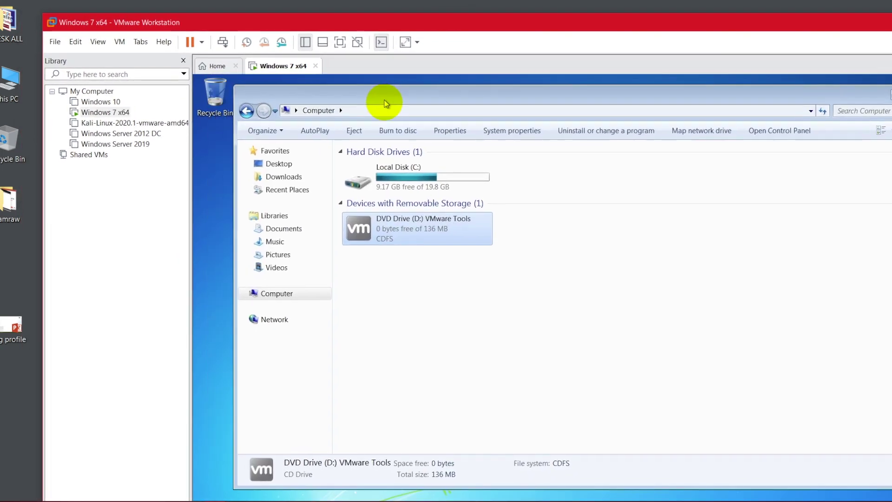
{"action": "right_click", "coordinate": [404, 232]}
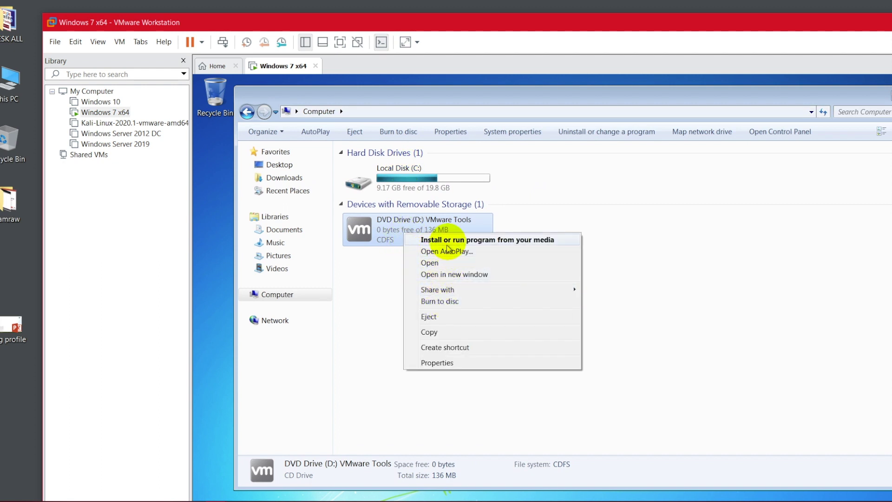
{"action": "left_click", "coordinate": [460, 240]}
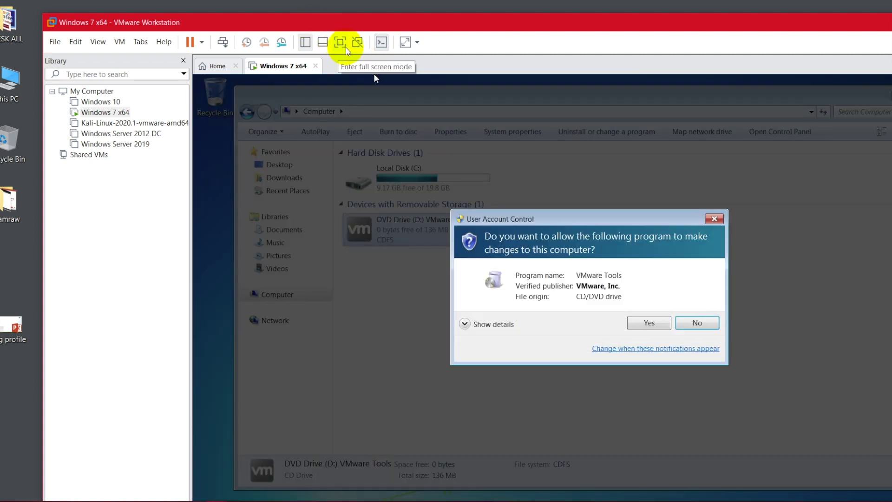
{"action": "left_click", "coordinate": [649, 323]}
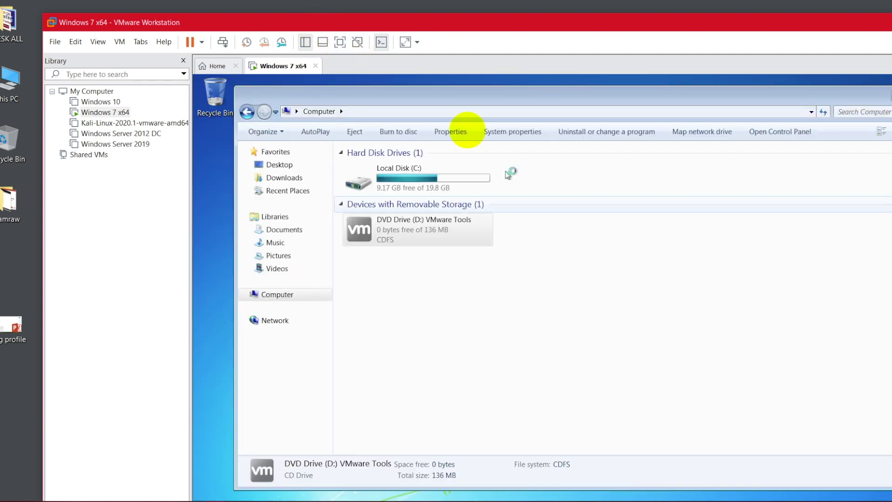
{"action": "left_click", "coordinate": [341, 43]}
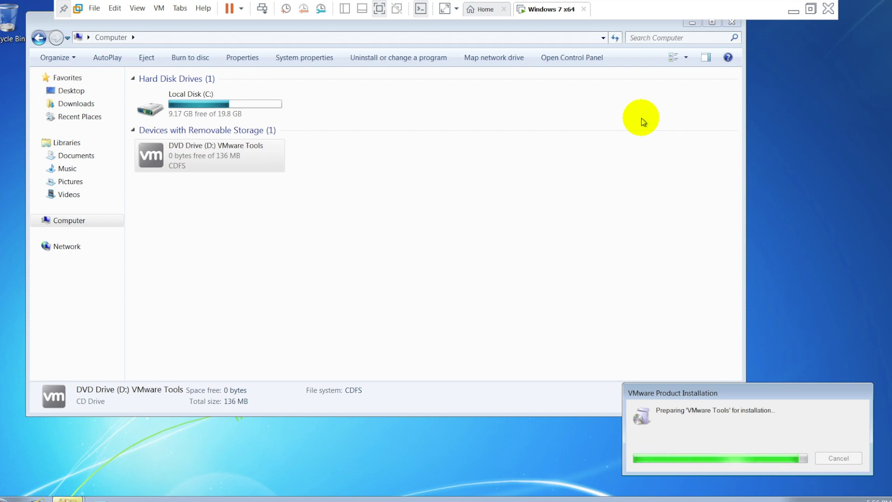
{"action": "left_click", "coordinate": [811, 9]}
{"action": "left_click", "coordinate": [547, 490]}
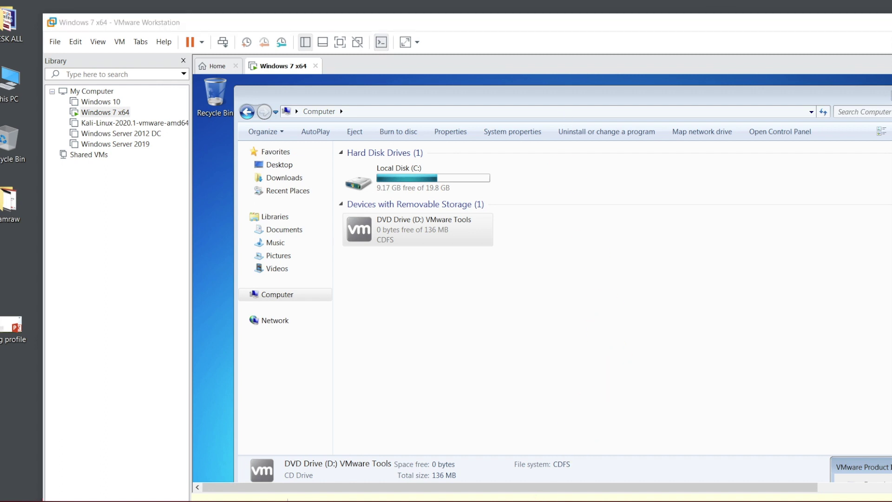
{"action": "left_click", "coordinate": [342, 42]}
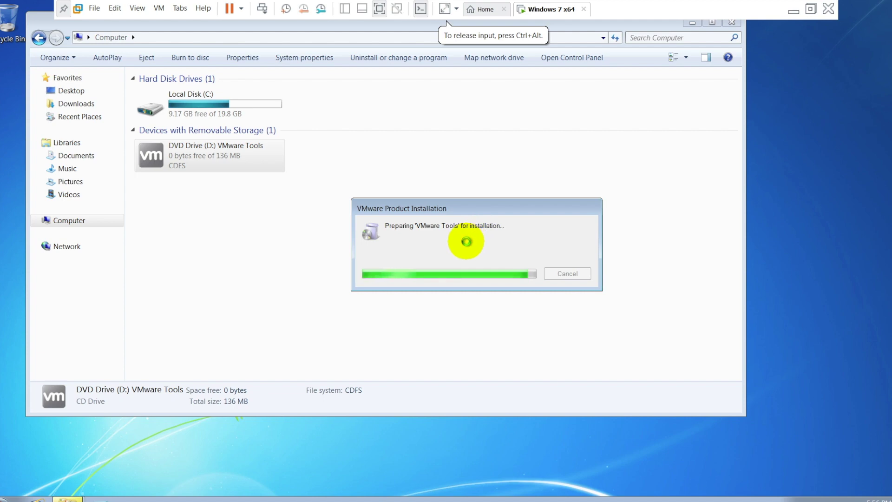
{"action": "key", "text": "ctrl+alt+Return"}
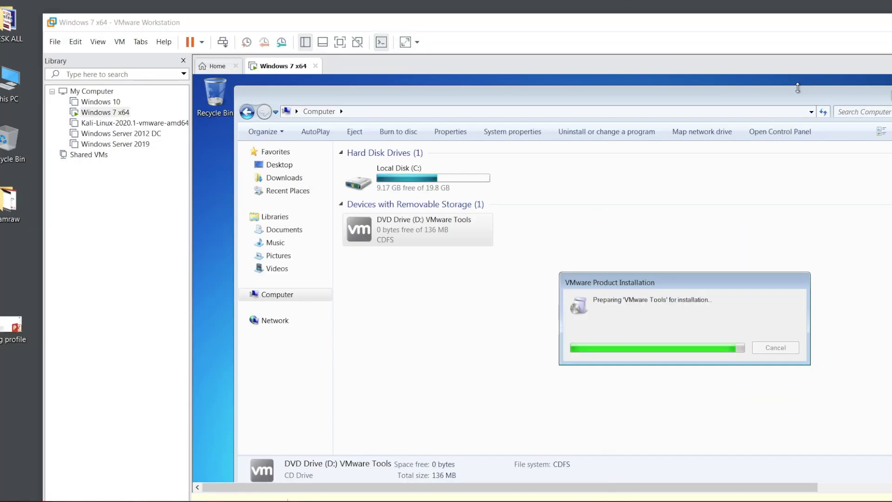
{"action": "key", "text": "ctrl+alt+Return"}
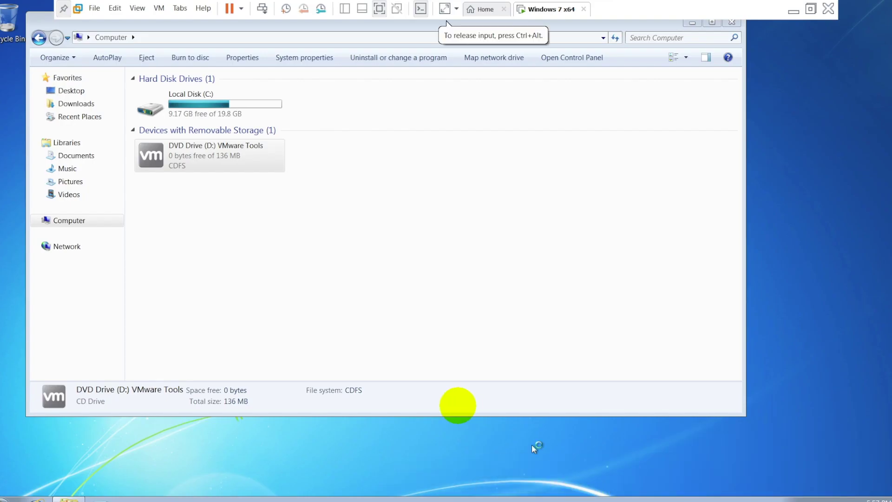
Step: Clear the Computer window off the guest desktop and refresh the desktop
{"action": "left_click", "coordinate": [363, 387]}
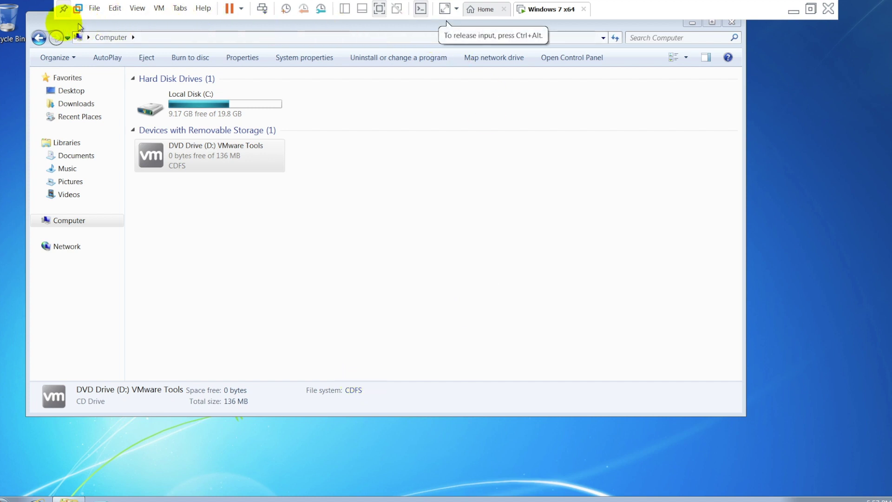
{"action": "left_click", "coordinate": [37, 26]}
{"action": "left_click", "coordinate": [56, 93]}
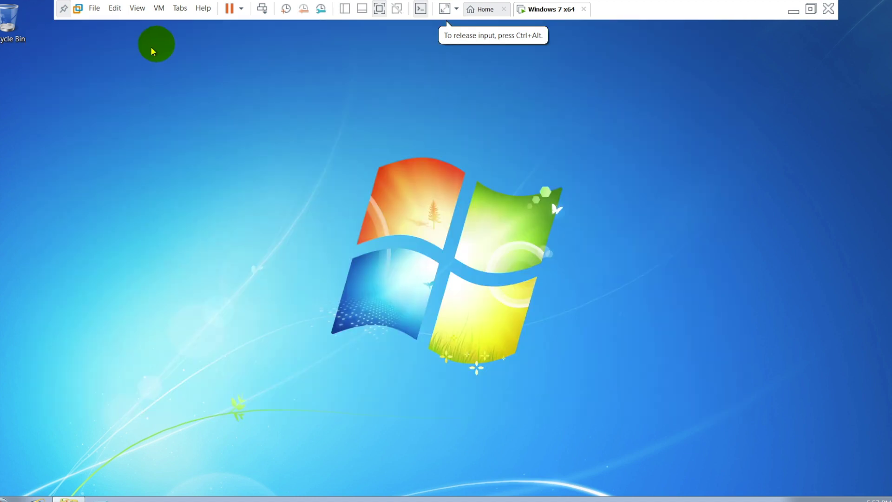
{"action": "right_click", "coordinate": [318, 166]}
{"action": "right_click", "coordinate": [259, 155]}
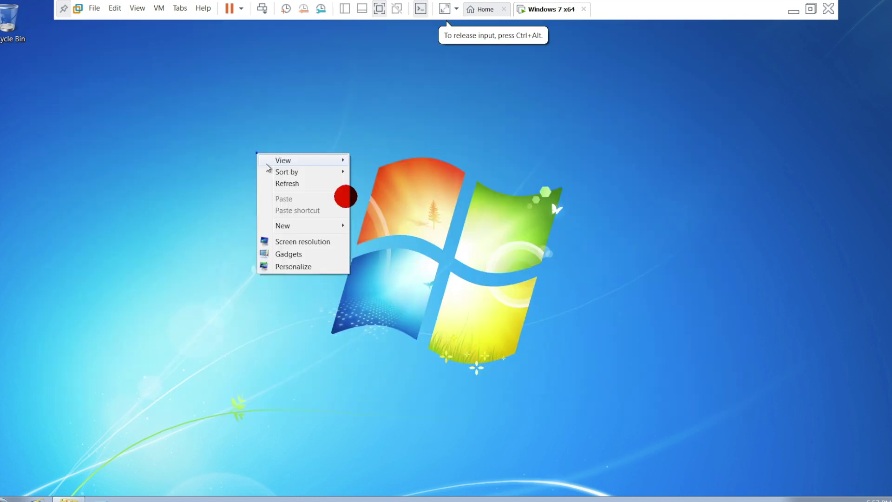
{"action": "left_click", "coordinate": [287, 184]}
Step: Leave full screen and try to transfer the blog profile file from the host desktop onto the Windows 7 guest desktop
{"action": "key", "text": "ctrl+alt+Return"}
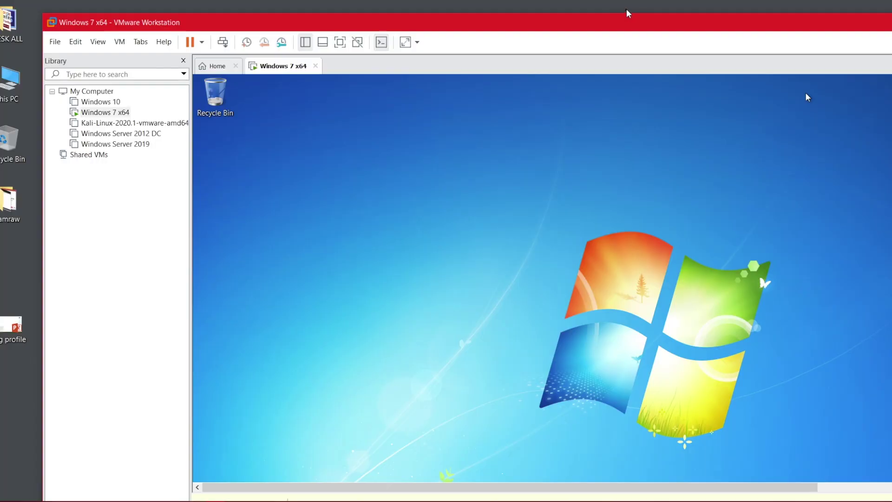
{"action": "right_click", "coordinate": [398, 155]}
{"action": "left_click", "coordinate": [318, 199]}
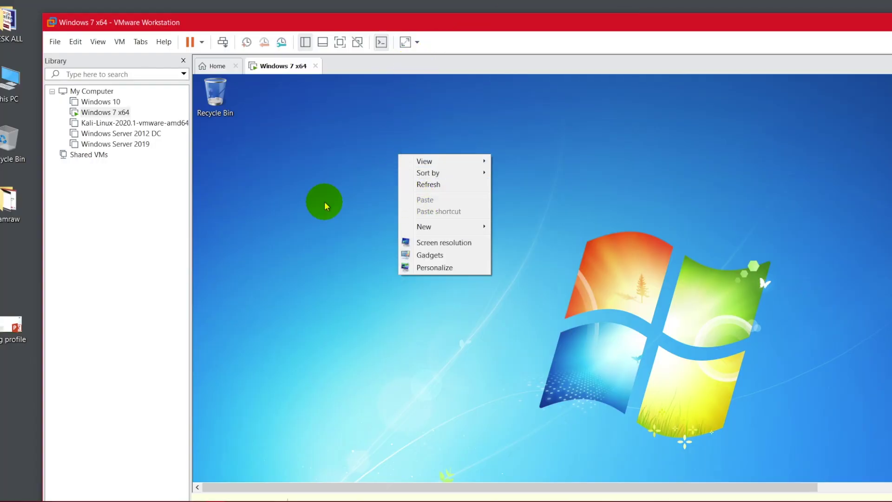
{"action": "left_click_drag", "start_coordinate": [373, 24], "coordinate": [374, 24]}
{"action": "mouse_move", "coordinate": [11, 328]}
{"action": "left_mouse_down"}
{"action": "mouse_move", "coordinate": [294, 253]}
{"action": "mouse_move", "coordinate": [377, 209]}
{"action": "mouse_move", "coordinate": [363, 199]}
{"action": "mouse_move", "coordinate": [366, 163]}
{"action": "left_mouse_up"}
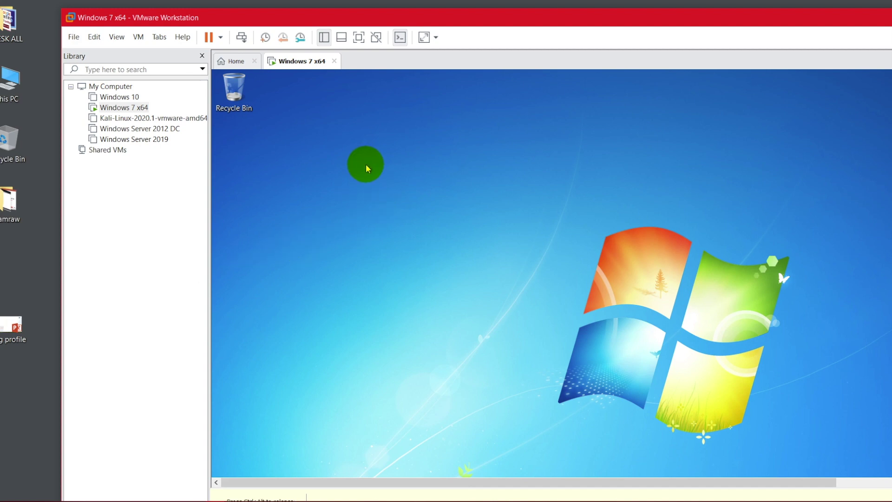
{"action": "right_click", "coordinate": [367, 164]}
{"action": "left_click", "coordinate": [321, 218]}
{"action": "right_click", "coordinate": [9, 325]}
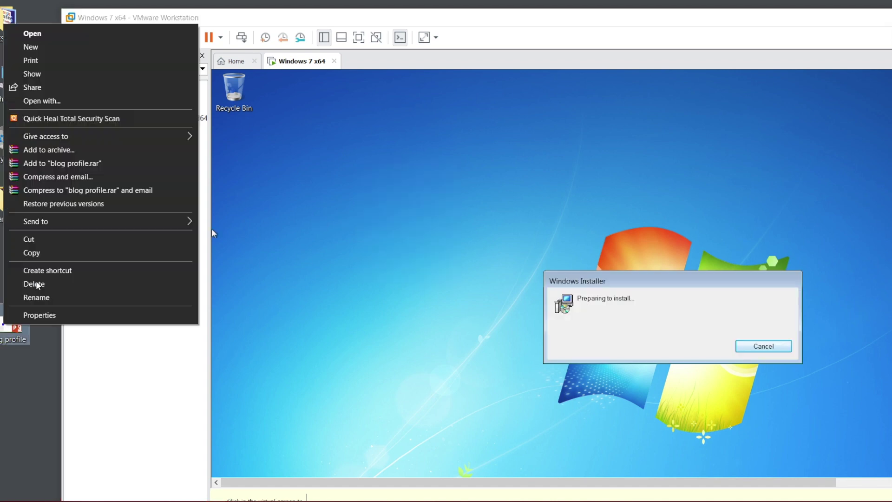
{"action": "left_click", "coordinate": [604, 282]}
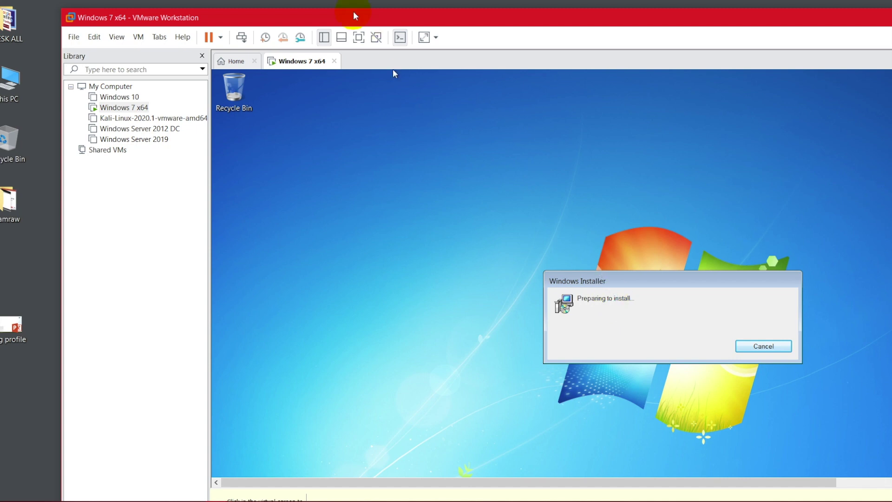
{"action": "left_click", "coordinate": [545, 243]}
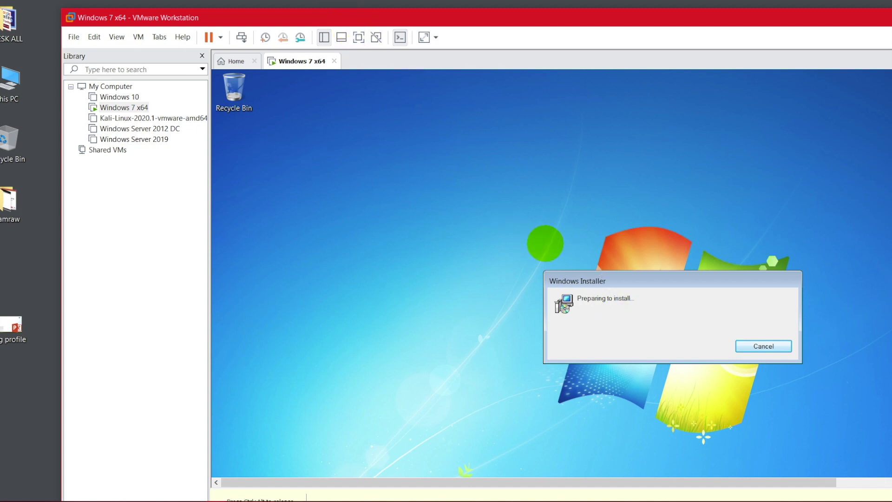
{"action": "left_click", "coordinate": [359, 37]}
{"action": "left_click", "coordinate": [677, 395]}
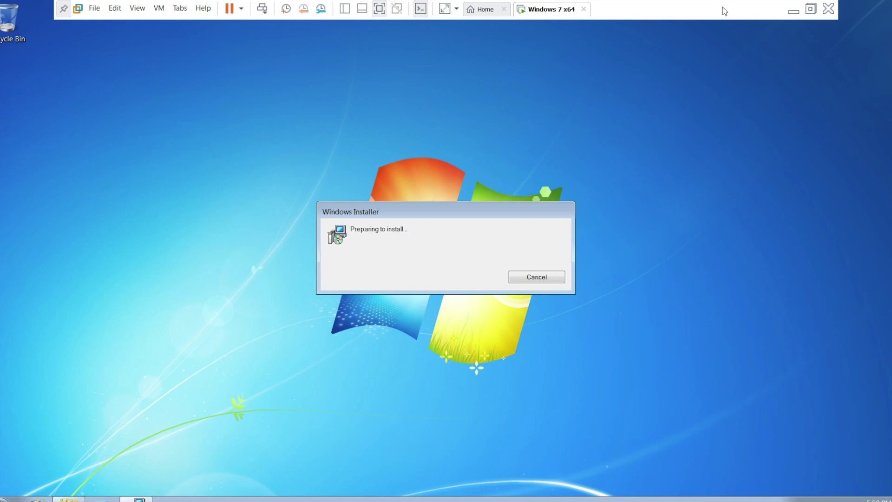
Step: Return the virtual machine to windowed view and continue past the VMware Tools Setup welcome page
{"action": "key", "text": "ctrl+alt+Return"}
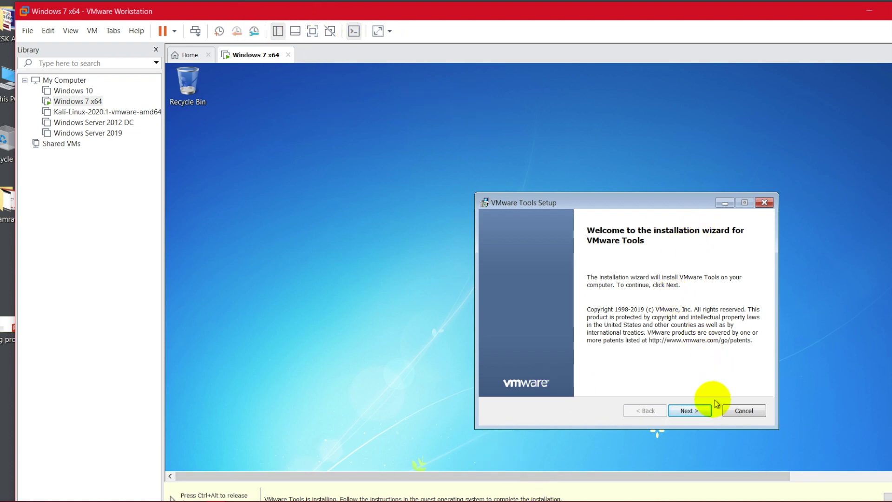
{"action": "left_click", "coordinate": [688, 410]}
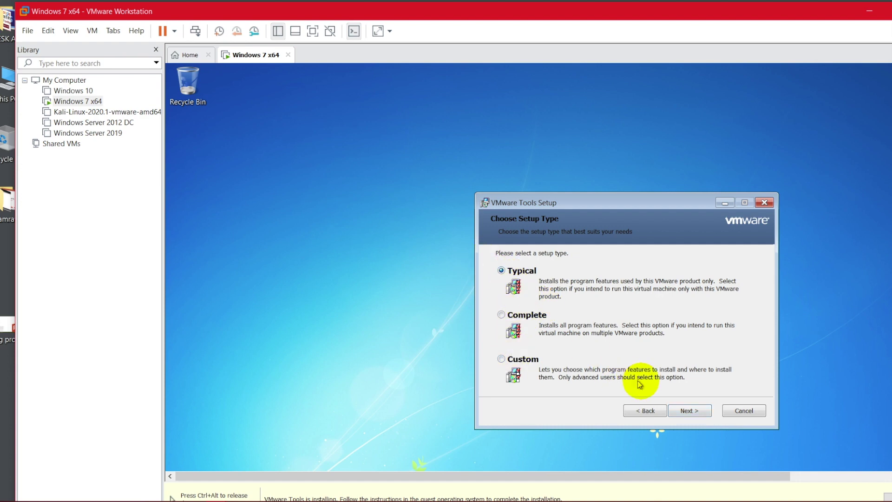
Step: Keep the Typical setup type and start the VMware Tools installation in the Windows 7 guest
{"action": "left_click", "coordinate": [681, 411]}
{"action": "left_click", "coordinate": [682, 411]}
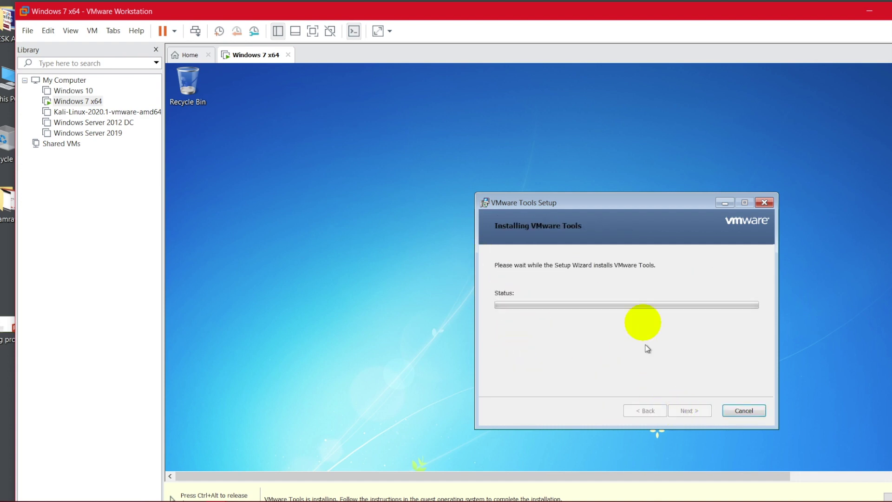
{"action": "left_click", "coordinate": [490, 160]}
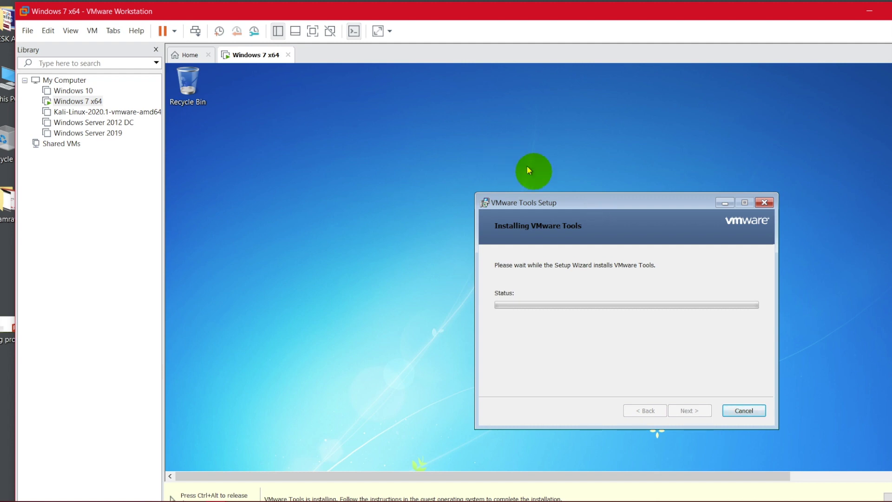
{"action": "key", "text": "ctrl+alt"}
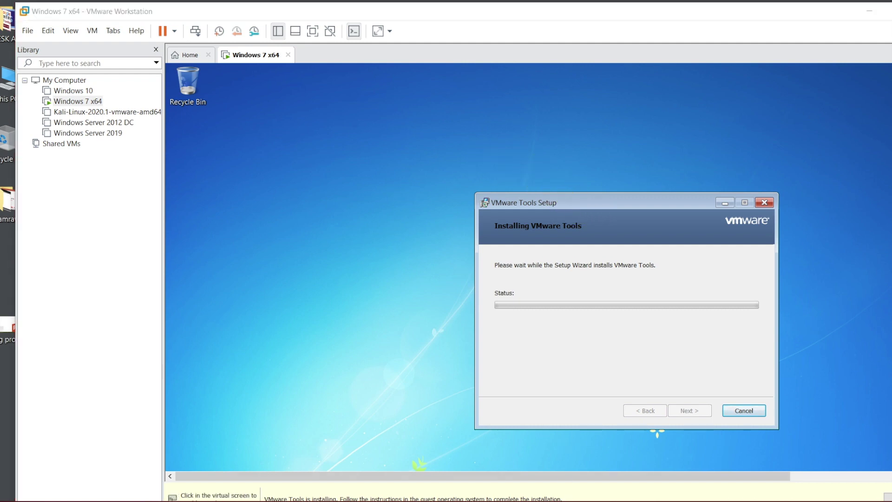
{"action": "left_click", "coordinate": [483, 464]}
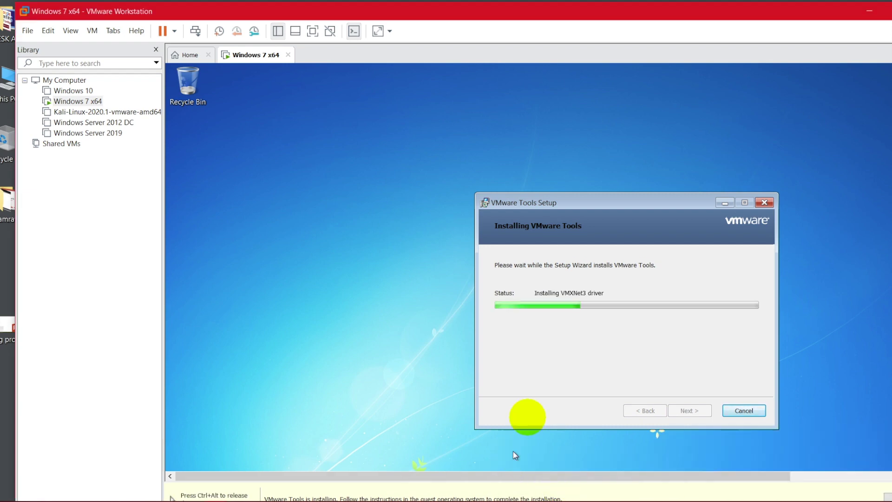
Step: With the virtual machine in full screen, dismiss the monitor layout error and finish the VMware Tools Setup wizard
{"action": "left_click", "coordinate": [313, 31]}
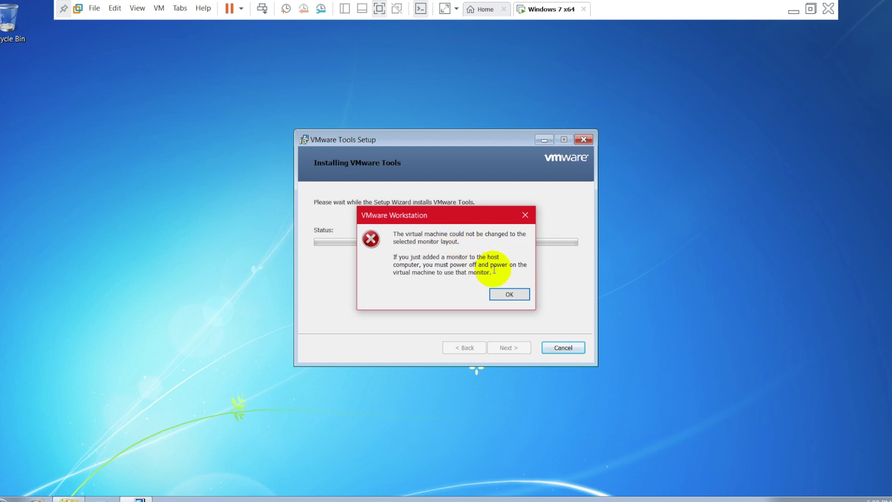
{"action": "left_click", "coordinate": [512, 247]}
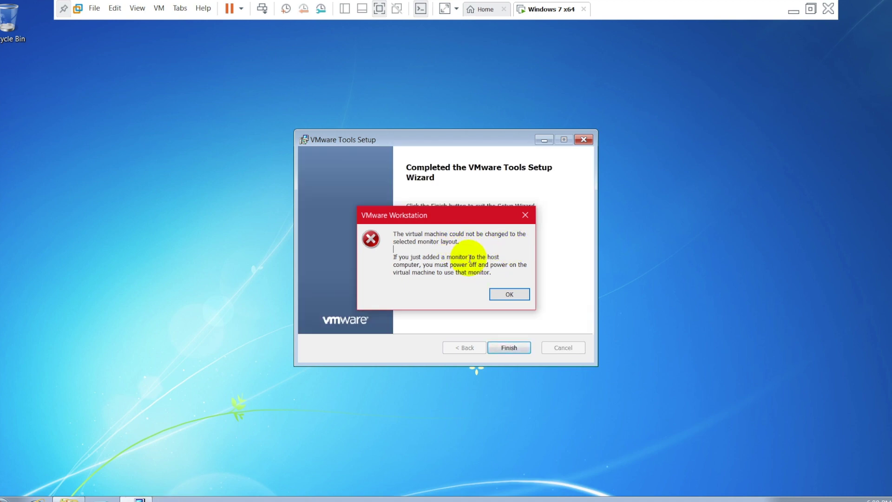
{"action": "left_click", "coordinate": [418, 256]}
{"action": "left_click", "coordinate": [510, 292]}
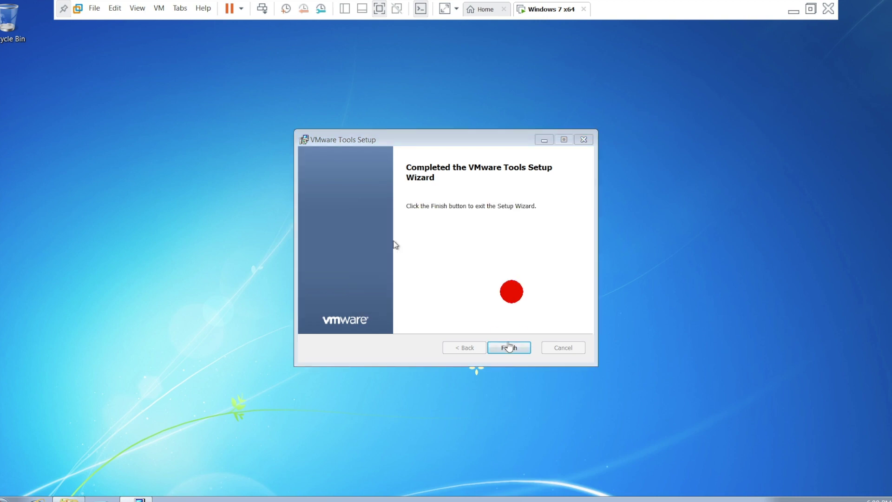
{"action": "left_click", "coordinate": [508, 348]}
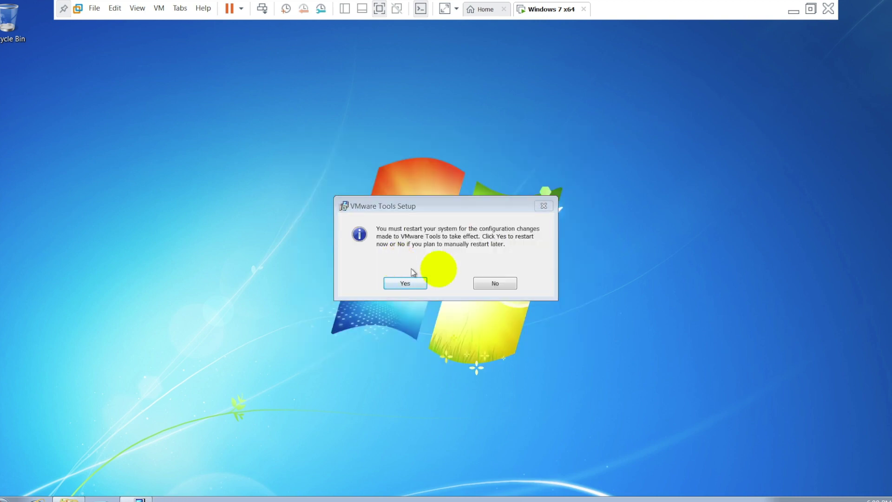
Step: Leave full screen and copy the blog profile file from the host desktop onto the Windows 7 guest desktop
{"action": "double_click", "coordinate": [643, 5]}
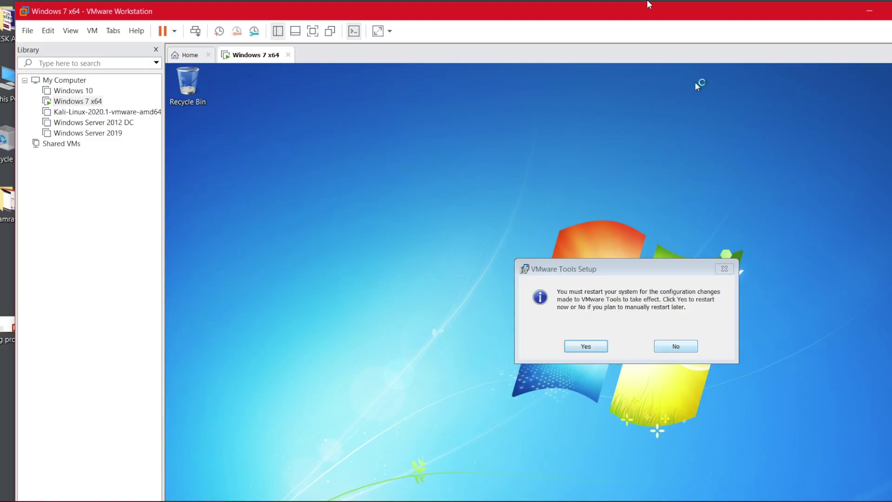
{"action": "right_click", "coordinate": [286, 123]}
{"action": "left_click", "coordinate": [312, 168]}
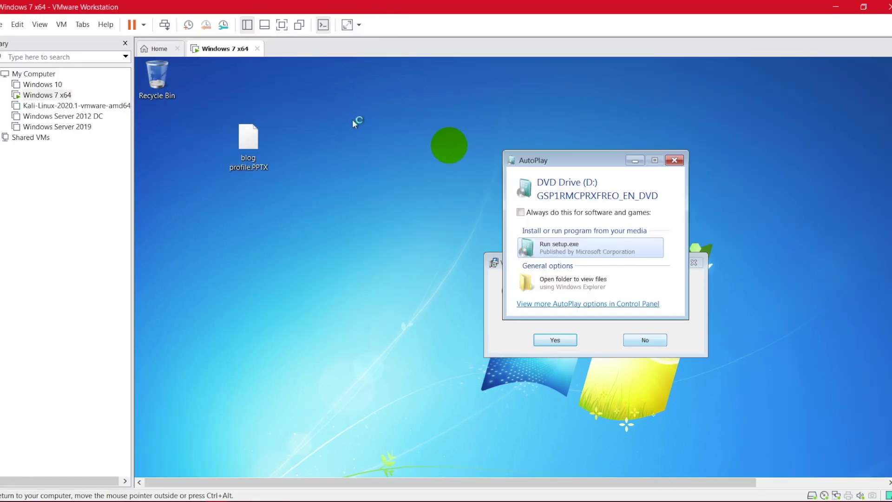
Step: Close the guest's AutoPlay window for the DVD drive and decline the immediate restart offered by VMware Tools Setup
{"action": "left_click", "coordinate": [674, 160]}
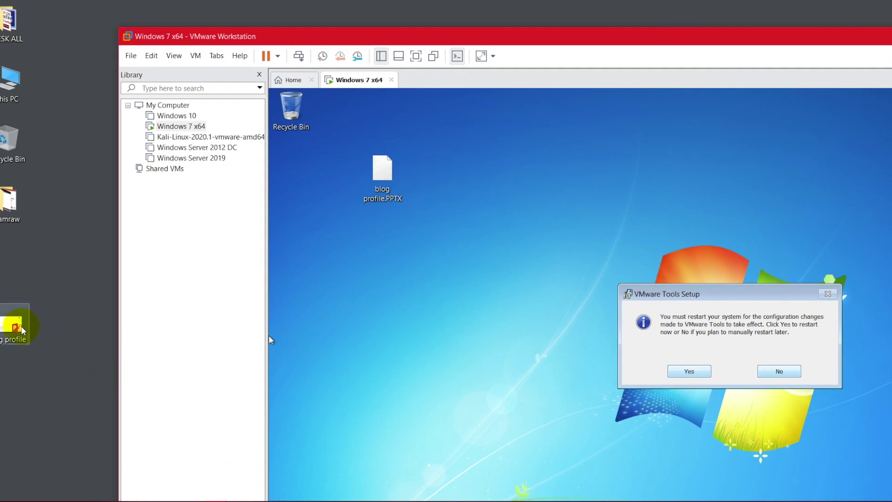
{"action": "left_click", "coordinate": [413, 263]}
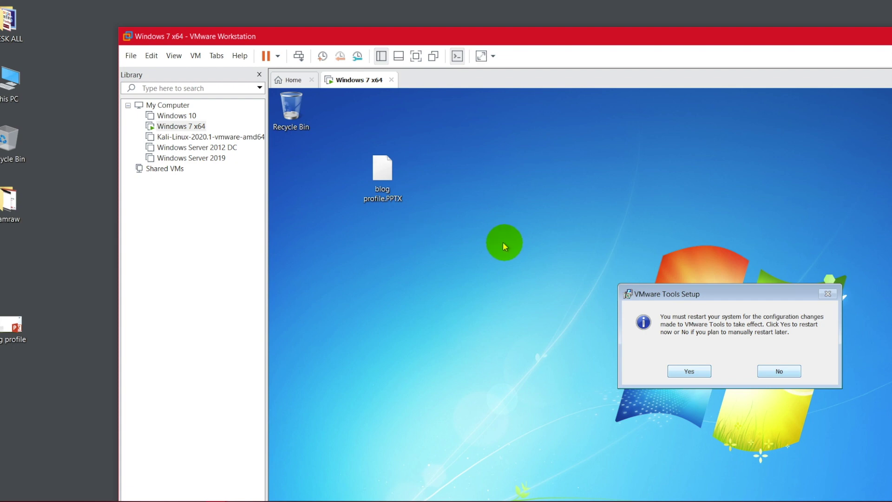
{"action": "left_click", "coordinate": [380, 188]}
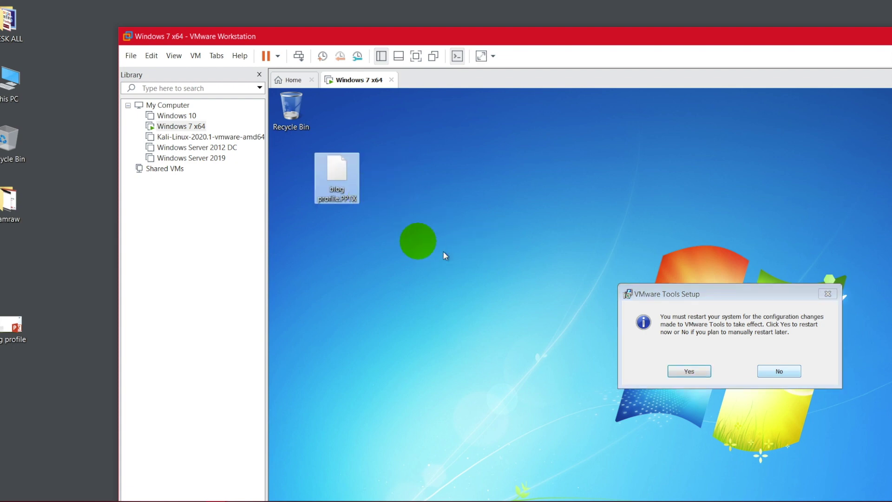
{"action": "left_click", "coordinate": [779, 370]}
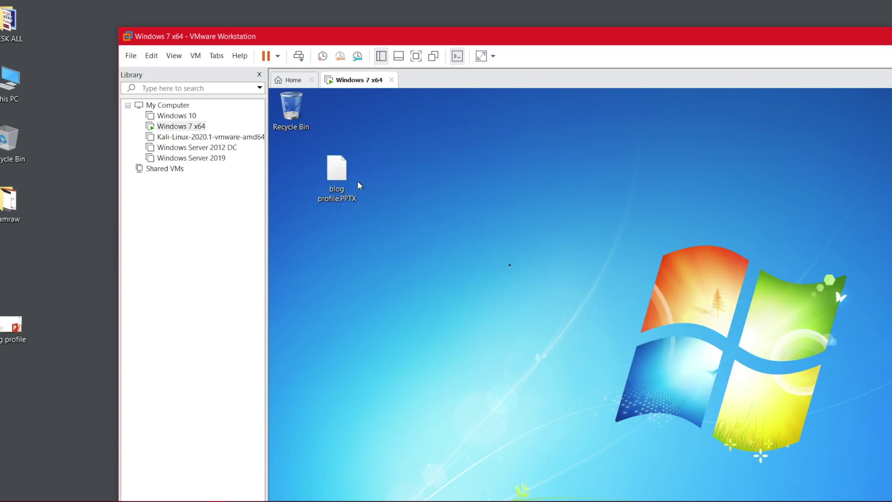
Step: Delete the blog profile.PPTX file from the guest desktop, moving it to the Recycle Bin
{"action": "left_click", "coordinate": [338, 176]}
{"action": "key", "text": "Delete"}
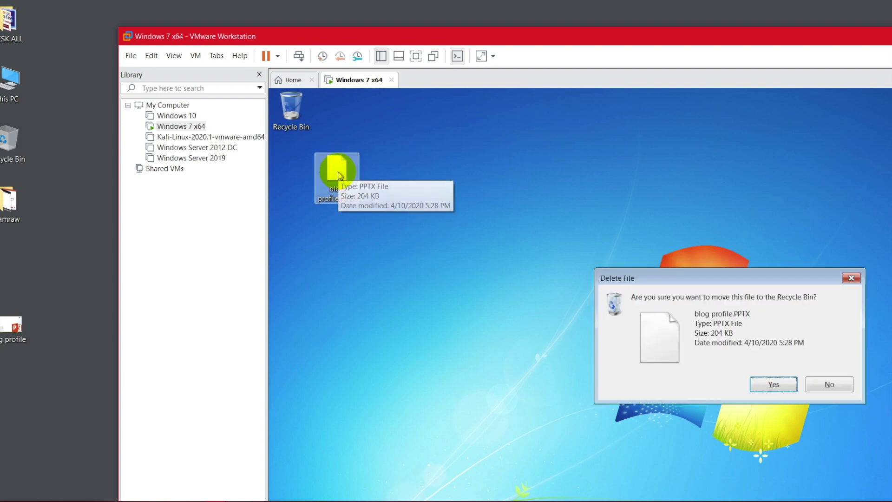
{"action": "left_click", "coordinate": [773, 384]}
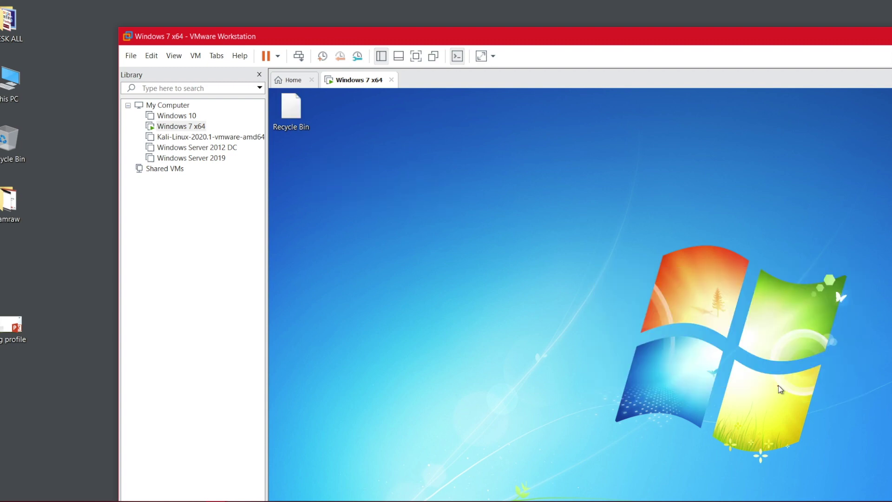
Step: Copy the blog profile file from the host desktop onto the guest desktop again
{"action": "right_click", "coordinate": [11, 329]}
{"action": "left_click", "coordinate": [269, 294]}
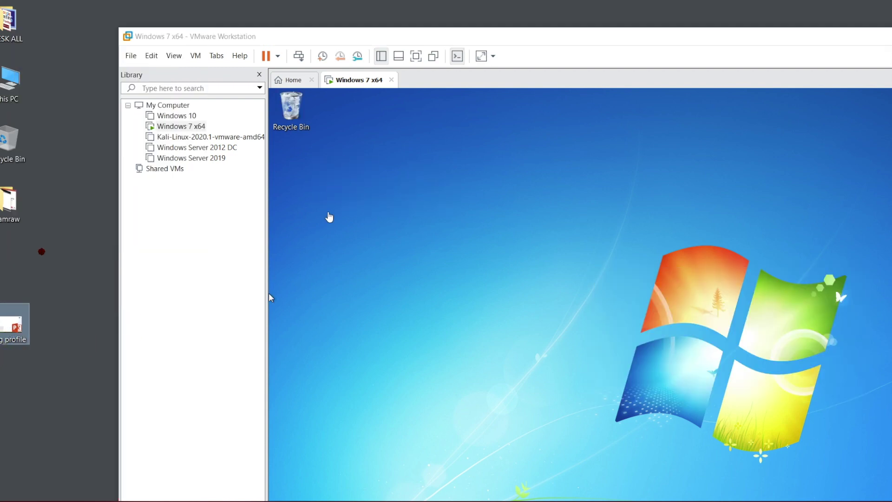
{"action": "right_click", "coordinate": [367, 261]}
{"action": "left_click", "coordinate": [393, 305]}
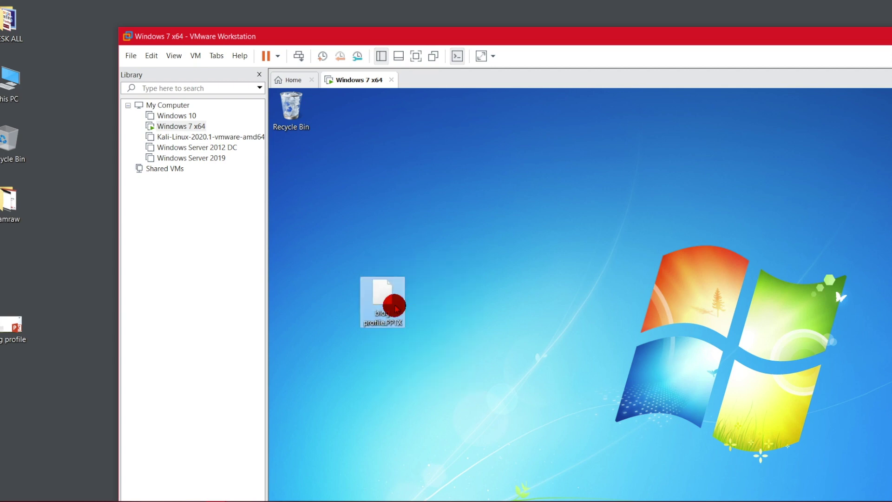